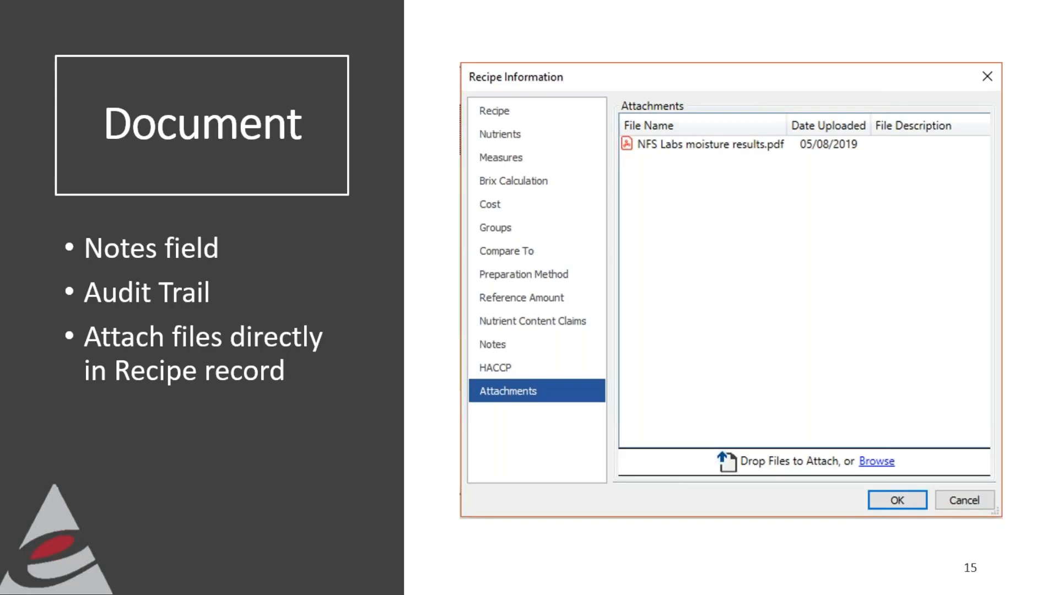
- Switch to Genesis R&D, search the saved recipes for "tom" and open the Tomato Soup recipe
key("alt+Tab")
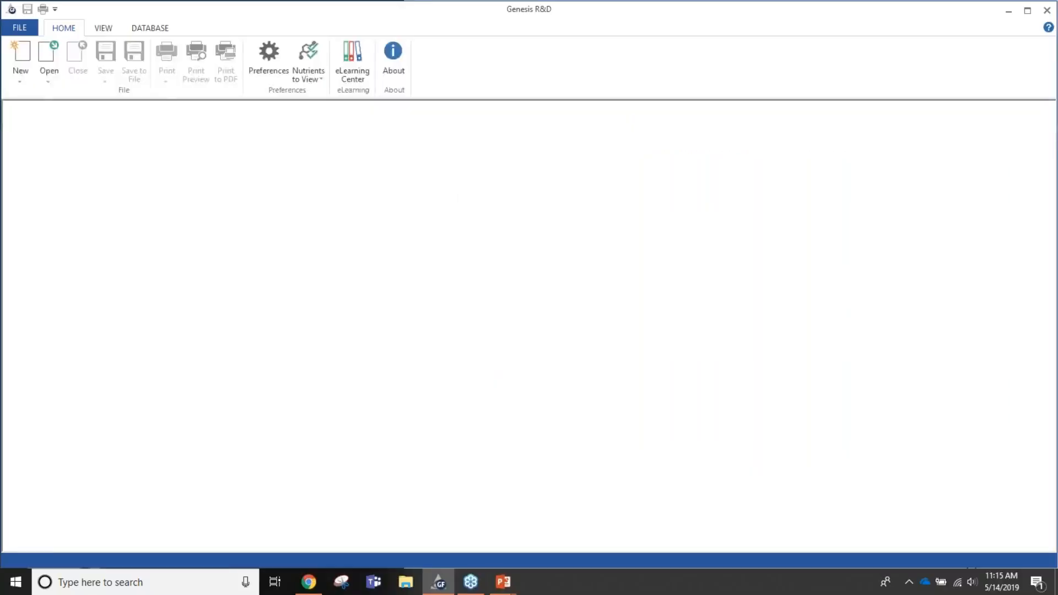
left_click(54, 75)
left_click(68, 89)
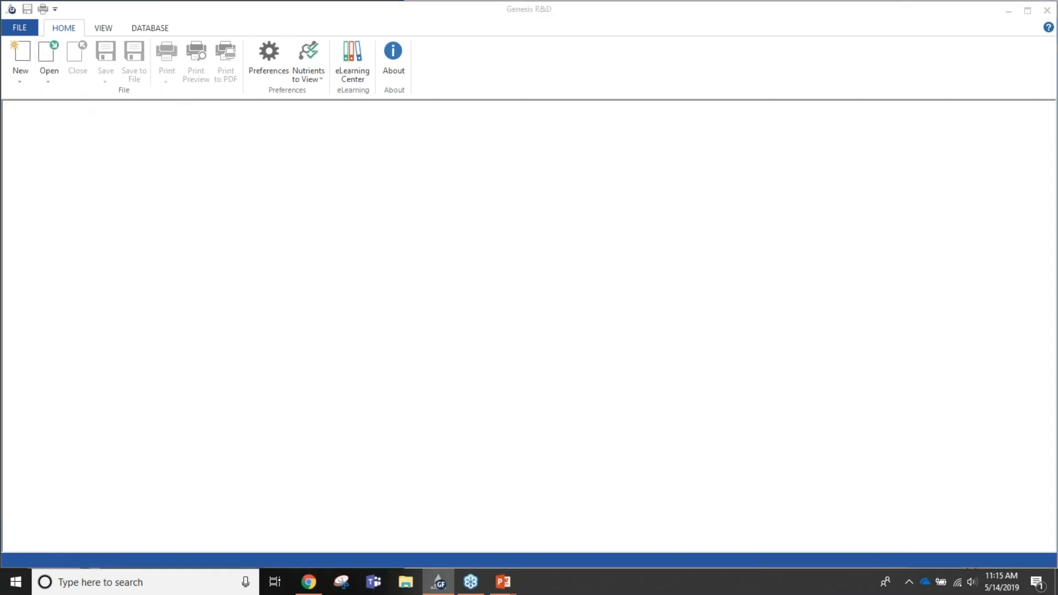
type("tom")
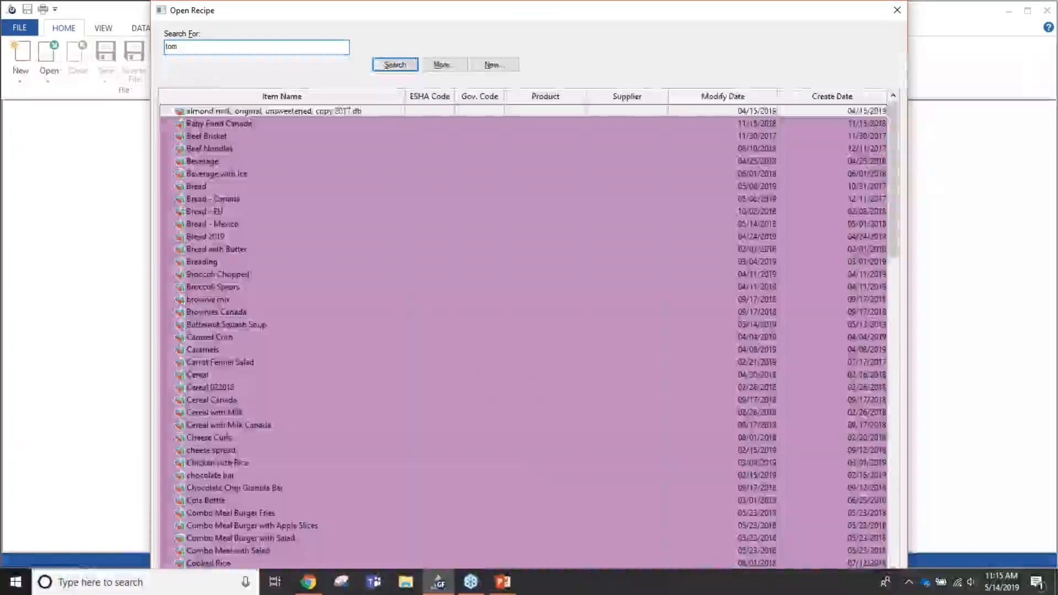
key("Return")
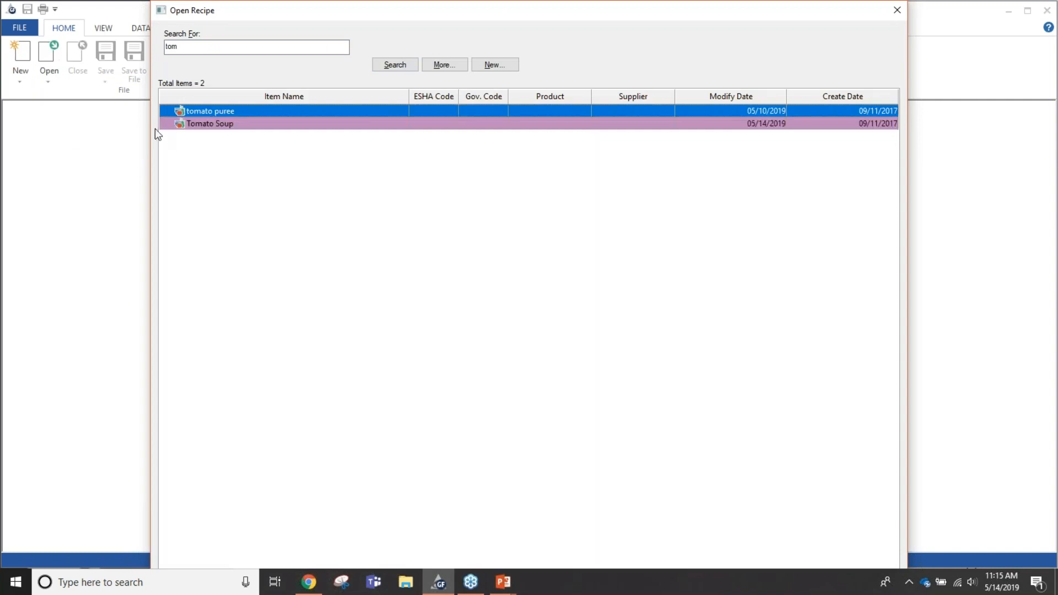
double_click(198, 127)
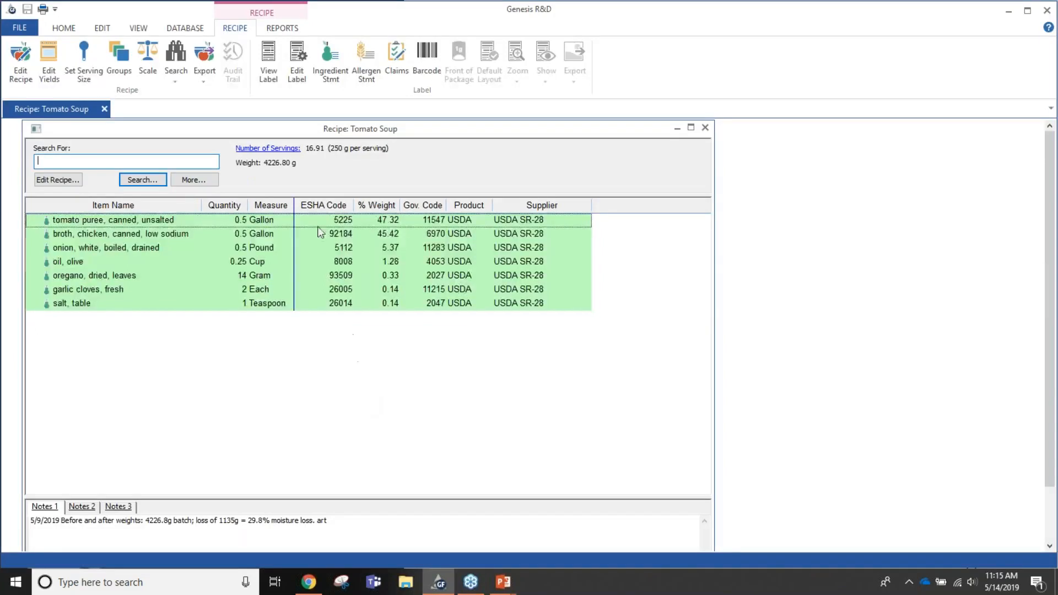
- Review the nutrient values in the Tomato Soup recipe information and close it without changes
left_click(51, 179)
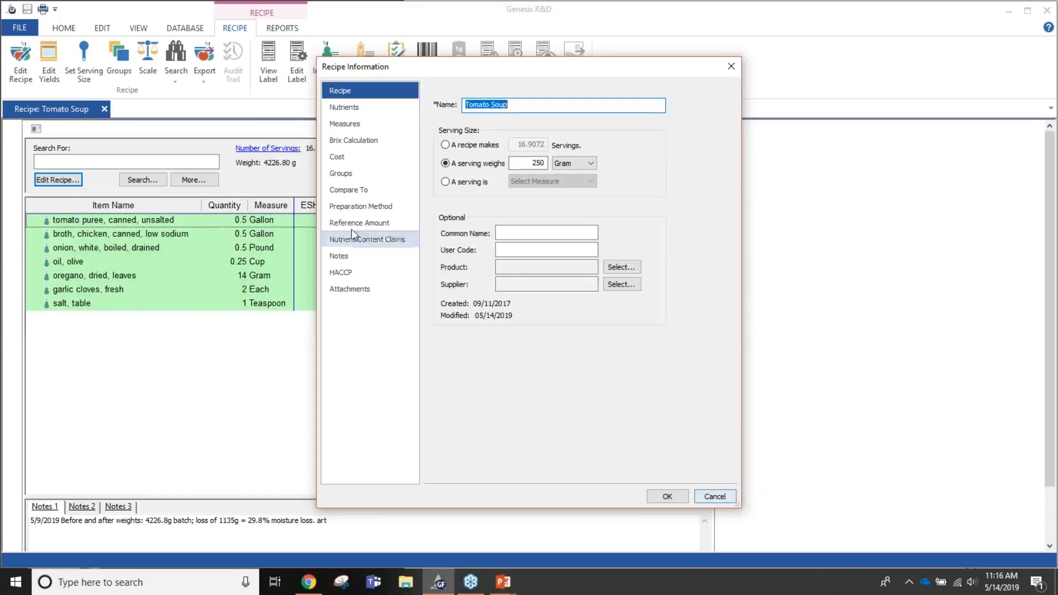
left_click(356, 109)
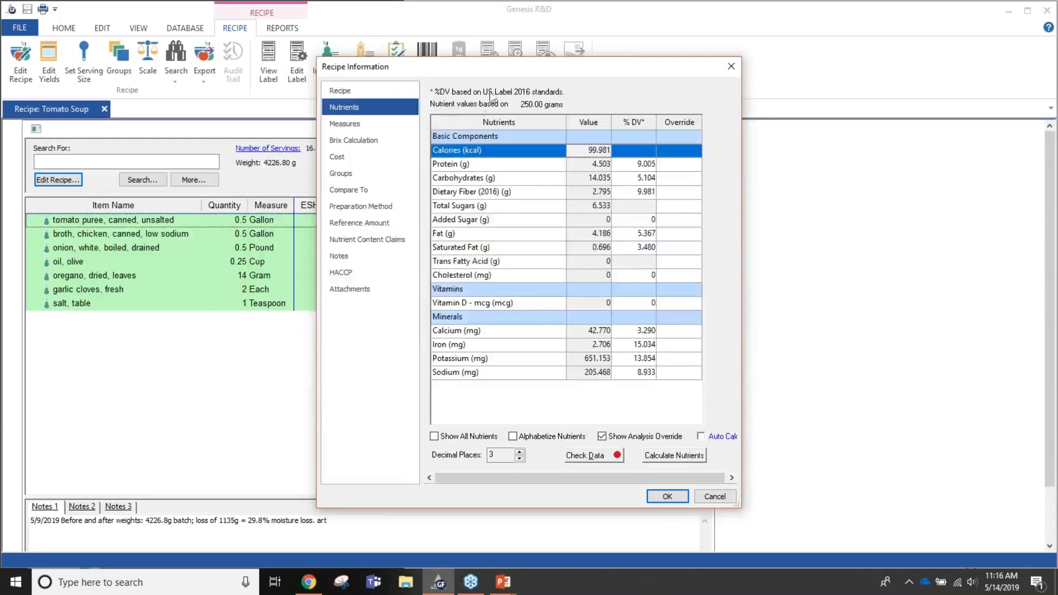
left_click_drag(493, 76, 412, 79)
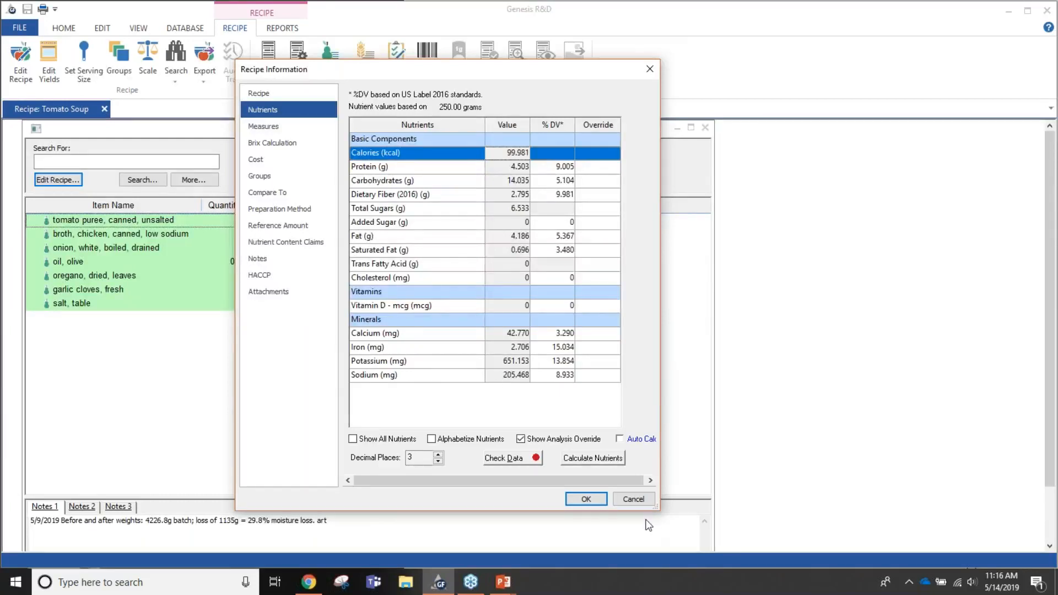
left_click(633, 499)
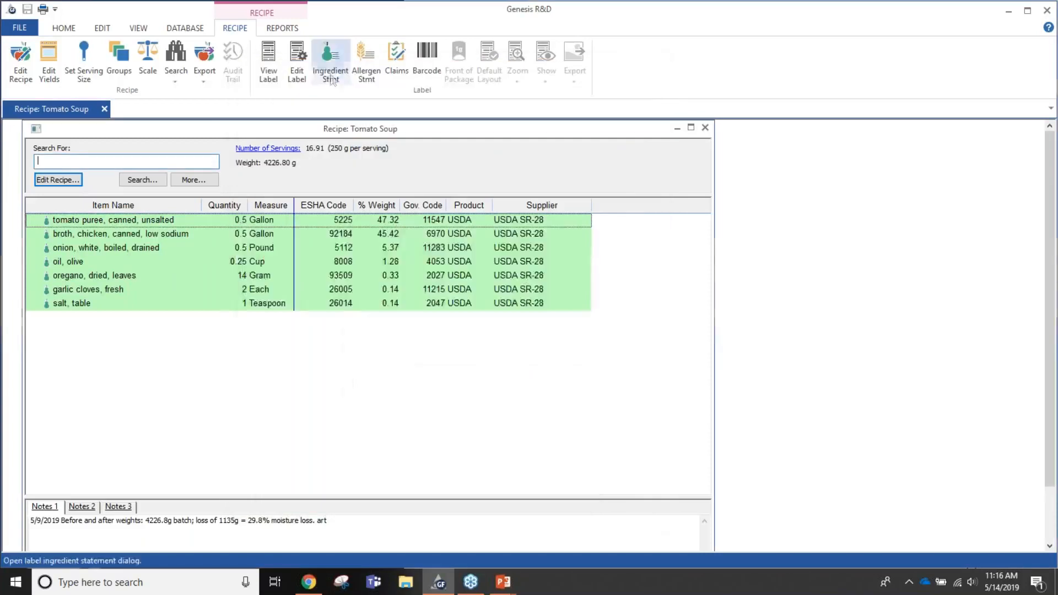
- Set the nutrients to view to "2016 mand + water" and check the recipe's nutrient list, including water
left_click(71, 28)
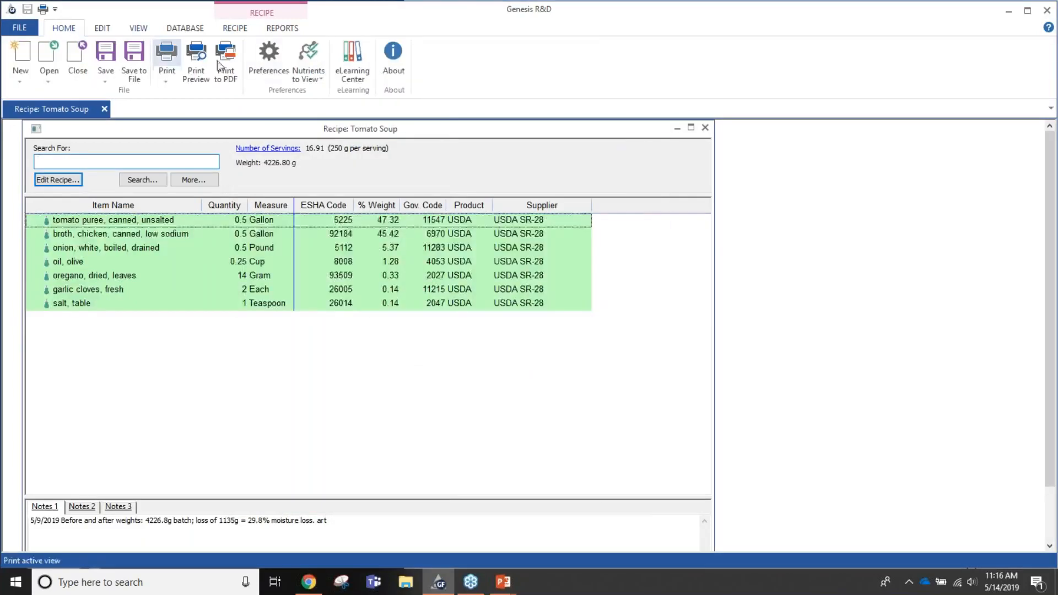
left_click(310, 78)
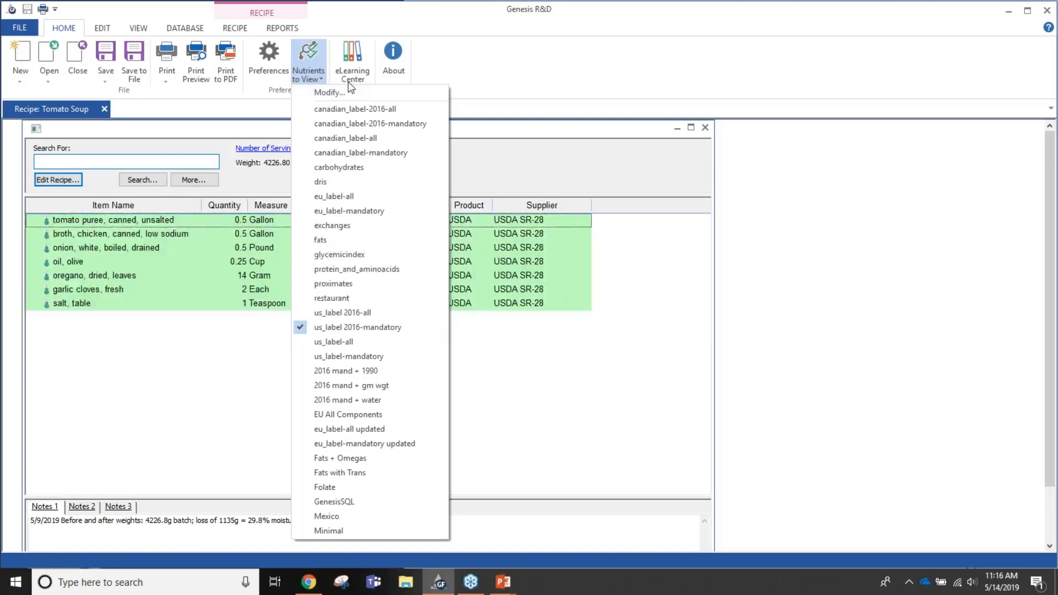
left_click(341, 400)
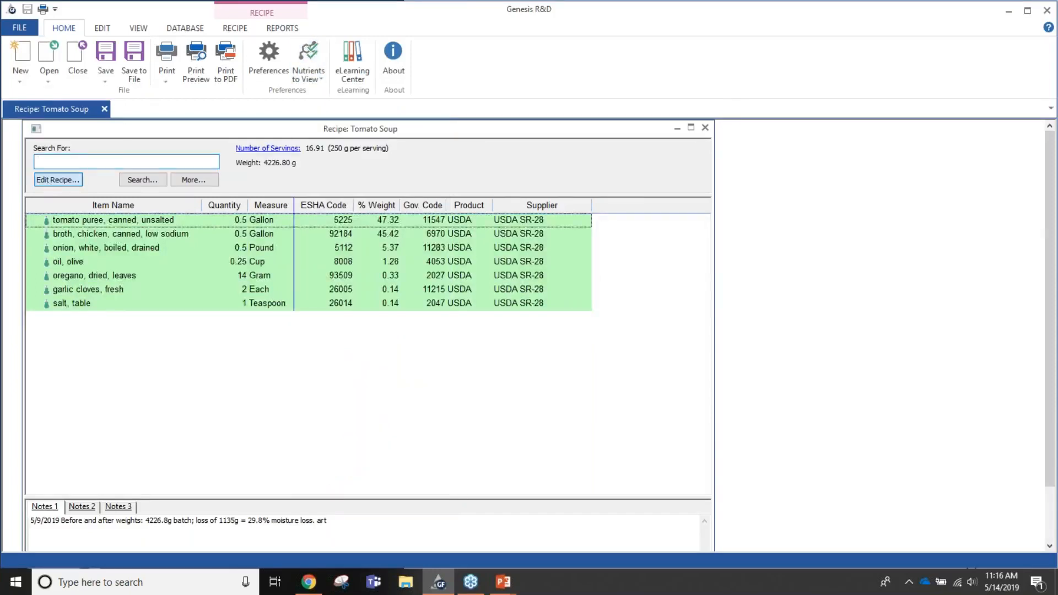
left_click(58, 180)
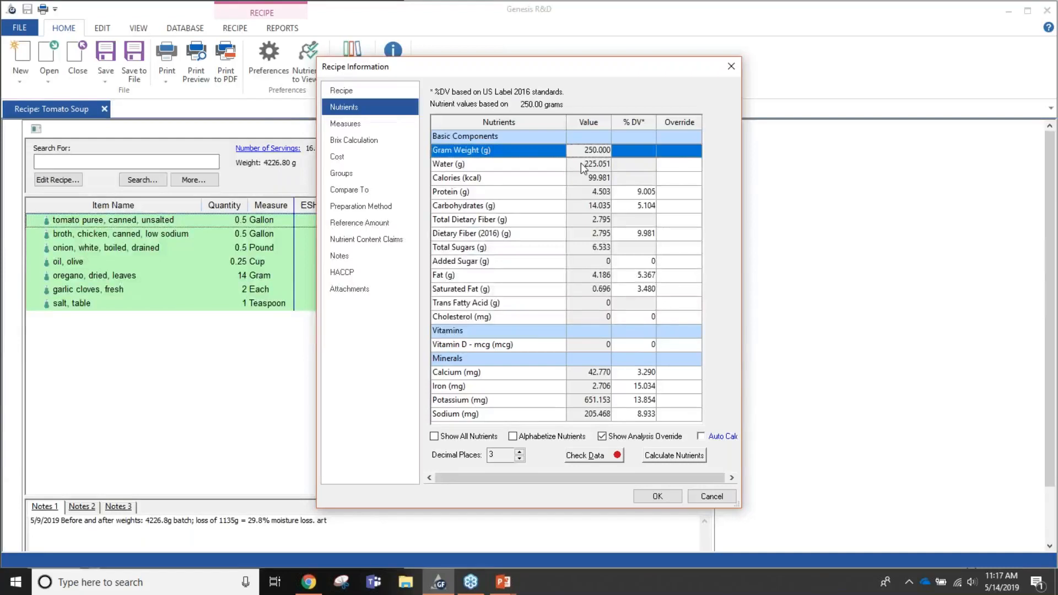
left_click(713, 498)
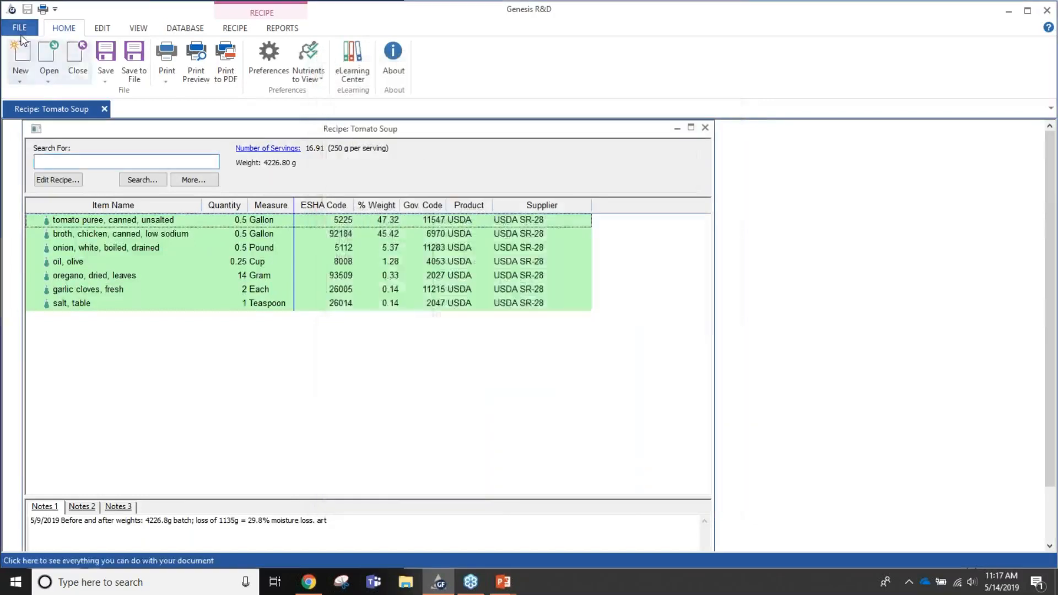
- Examine and close the Tomato Soup spreadsheet report, and display the recipe's Nutrition Facts label with its notes
left_click(285, 29)
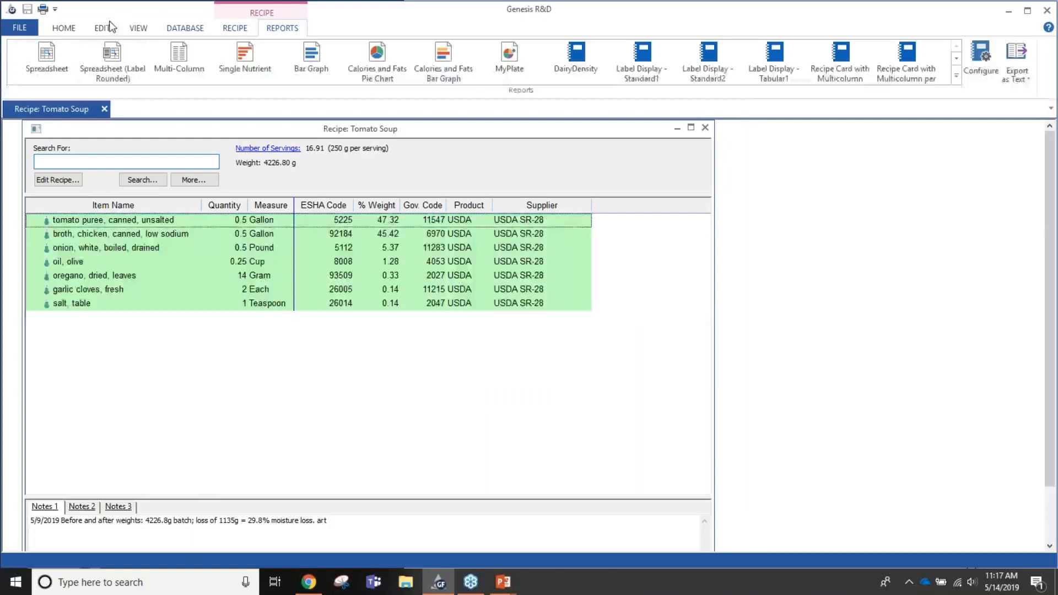
left_click(40, 76)
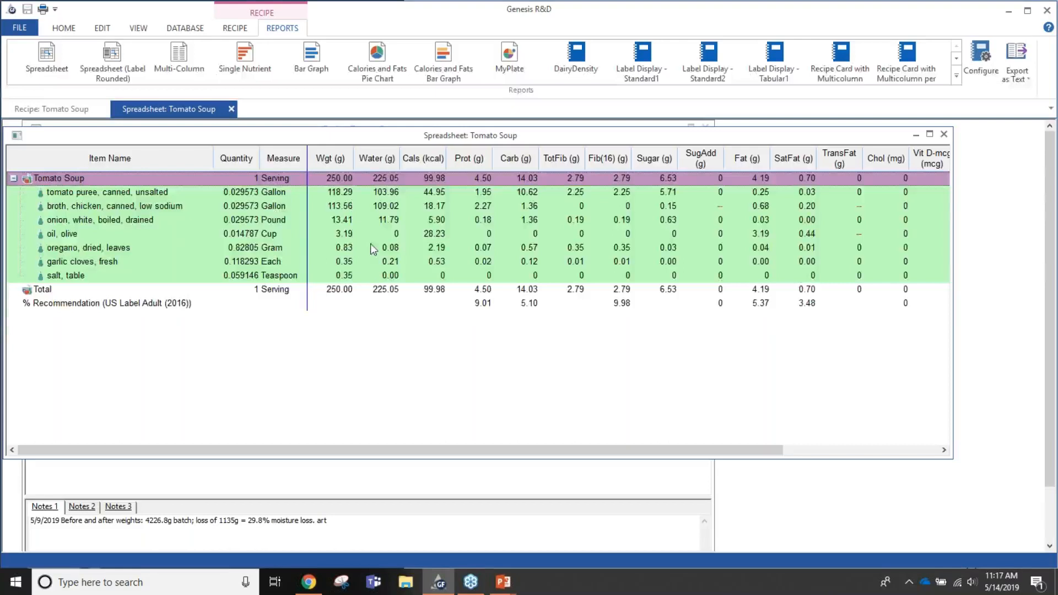
left_click(232, 109)
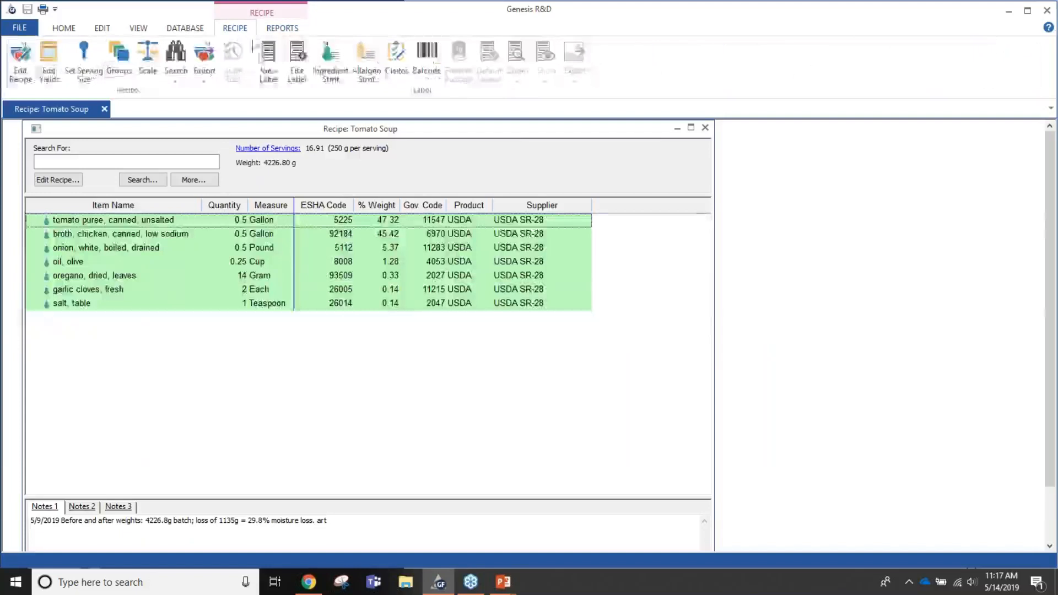
left_click(275, 74)
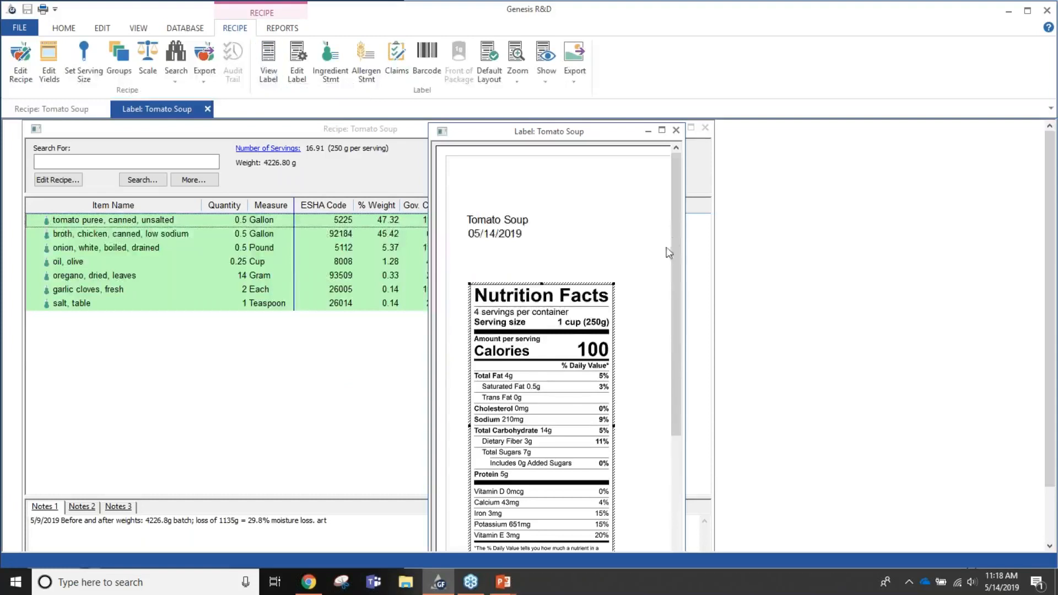
left_click_drag(674, 239, 695, 309)
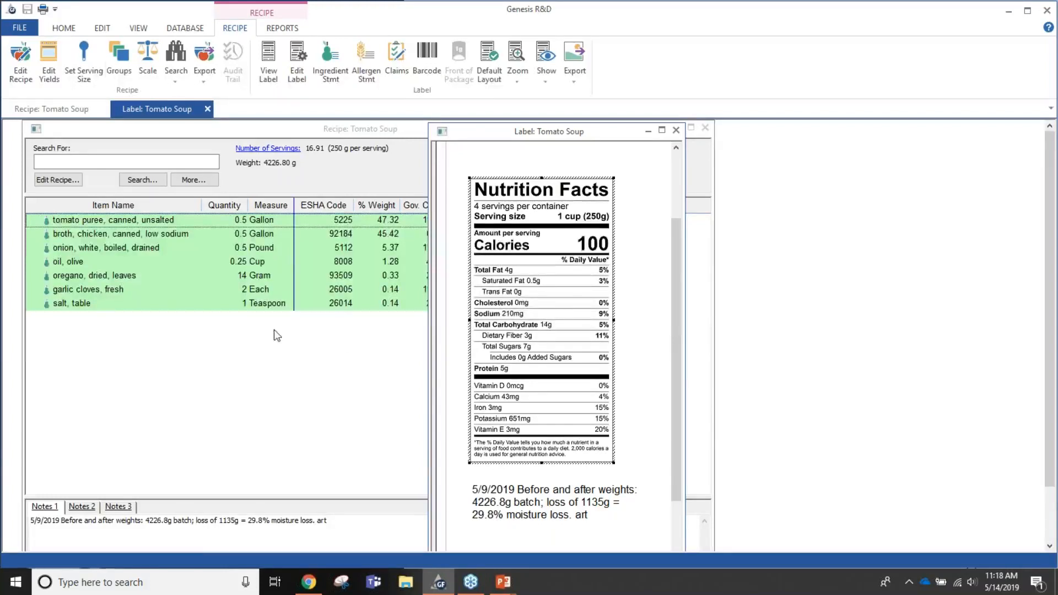
- Apply a yield adjustment to the recipe with a moisture loss of 1135 grams
left_click(53, 77)
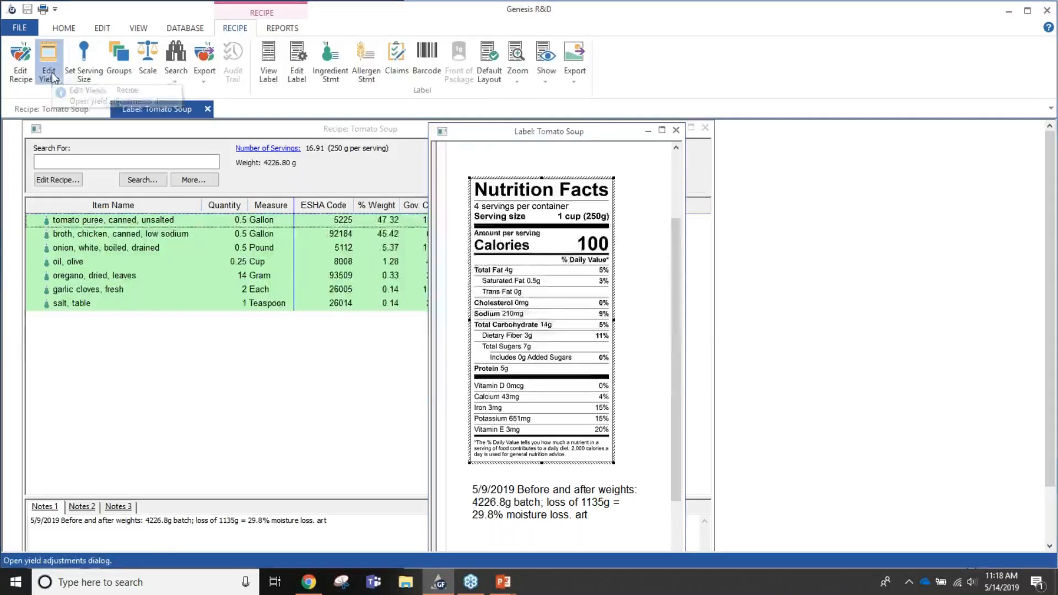
left_click_drag(423, 187, 146, 257)
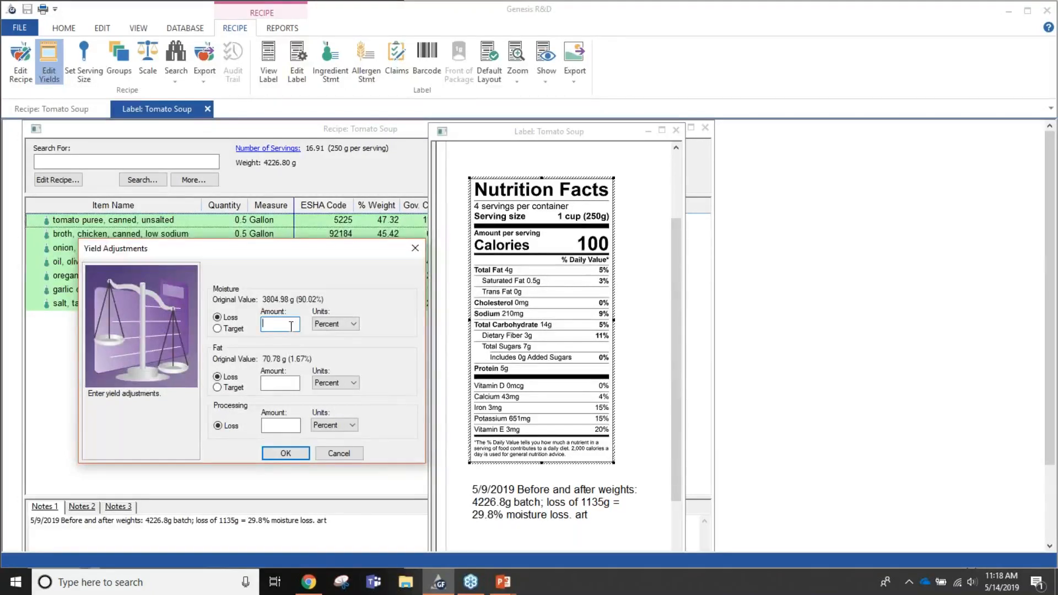
left_click(355, 325)
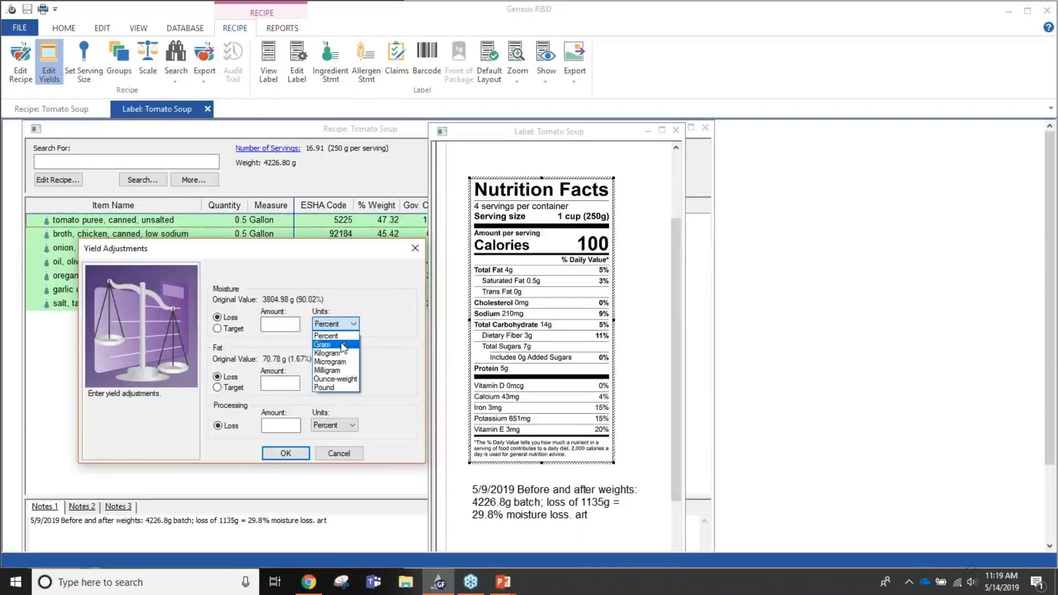
left_click(342, 346)
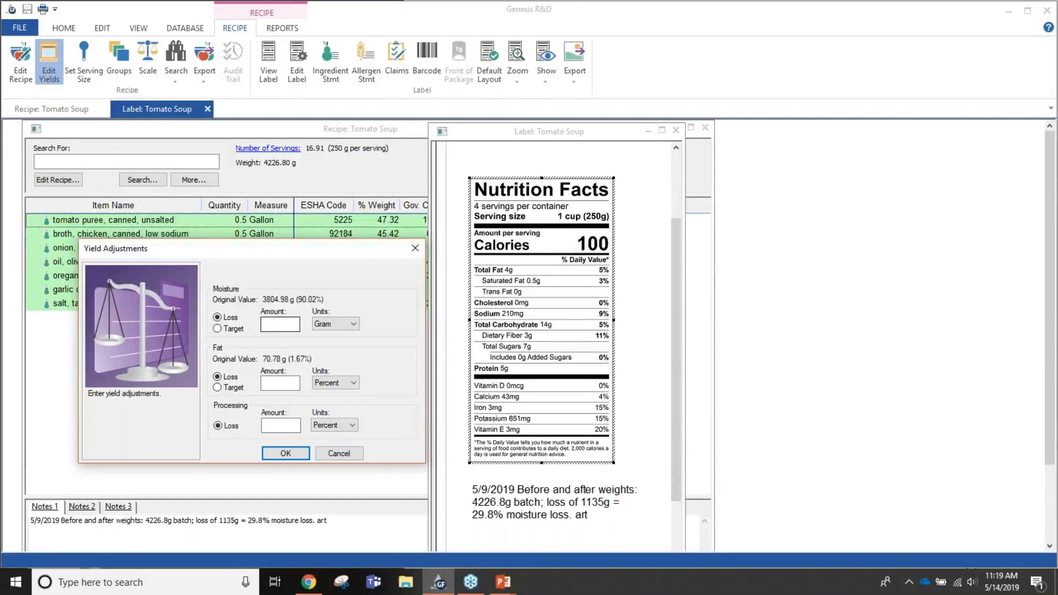
left_click(280, 326)
type("1135")
left_click(353, 324)
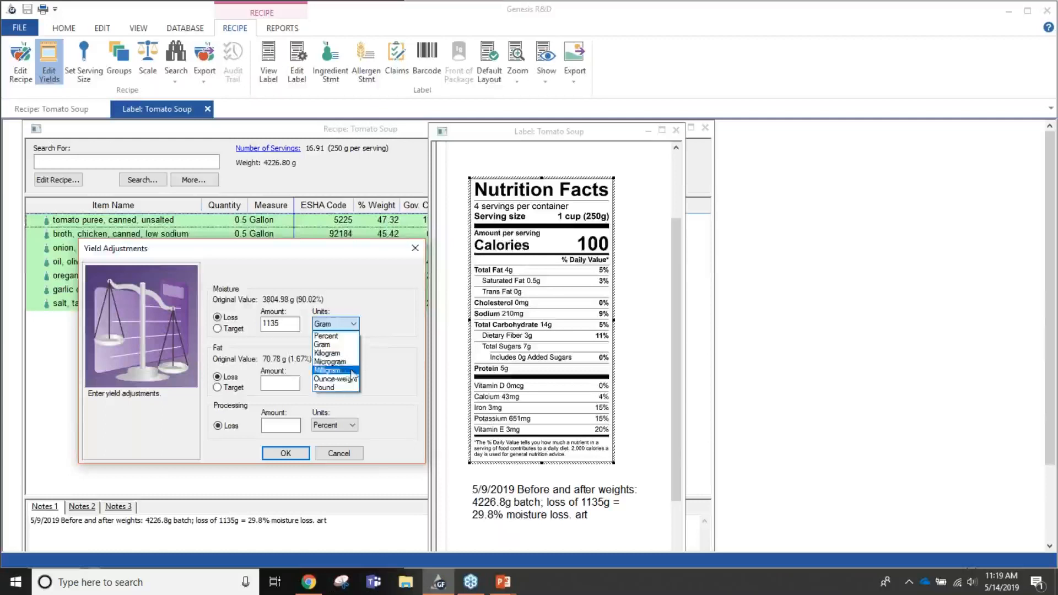
left_click(369, 327)
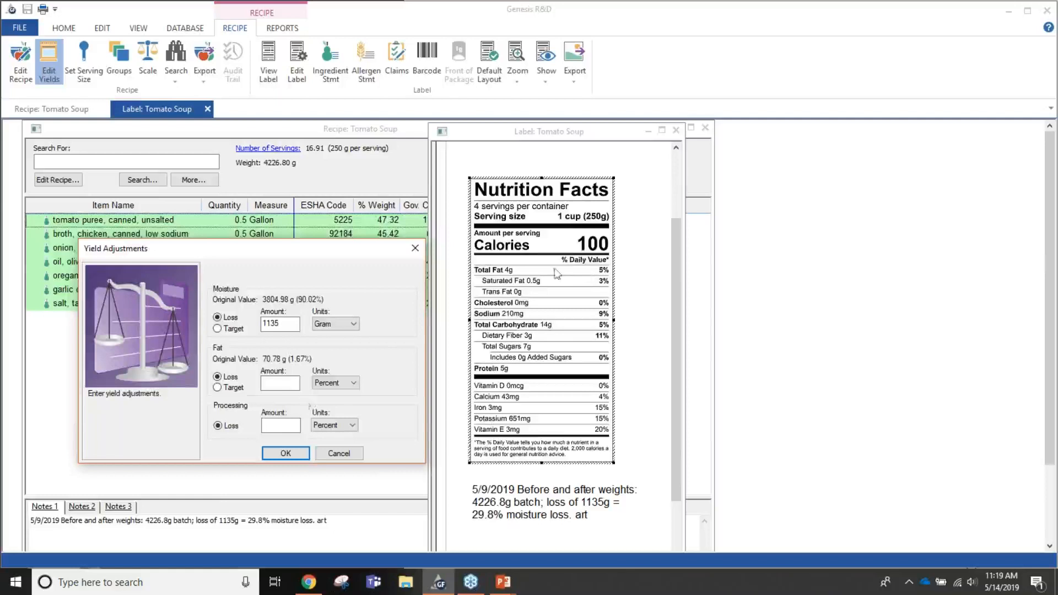
left_click(301, 453)
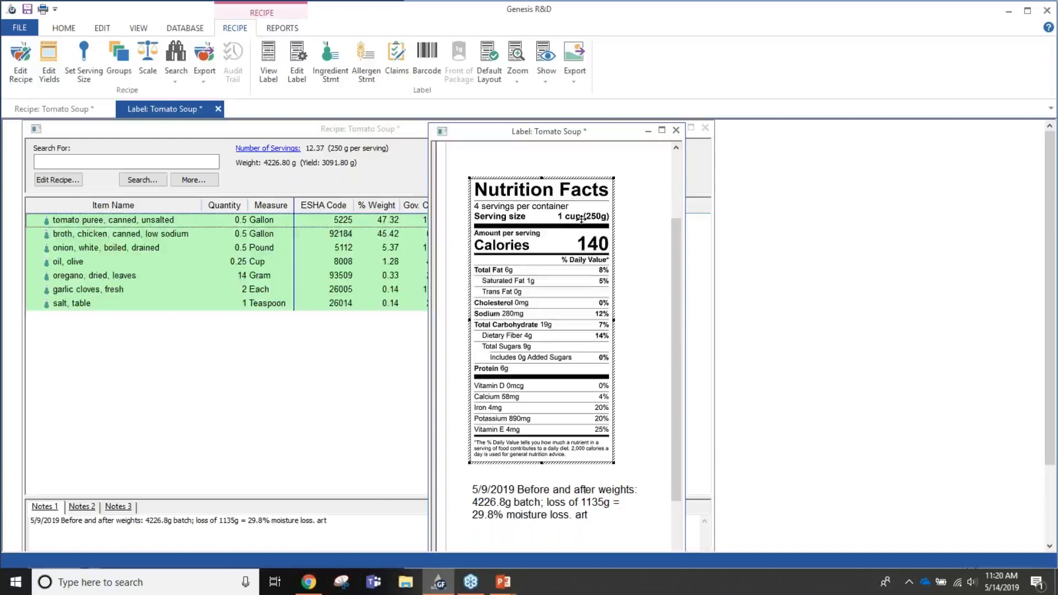
- Clear the moisture loss amount from the recipe's yield adjustments and apply the change
left_click(49, 71)
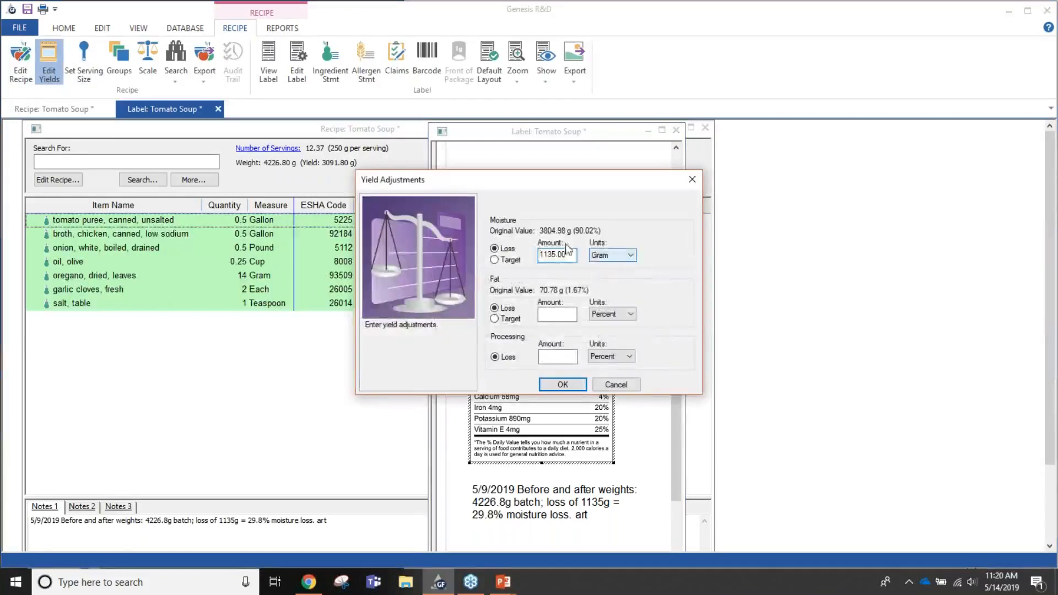
left_click_drag(566, 254, 535, 254)
key("BackSpace")
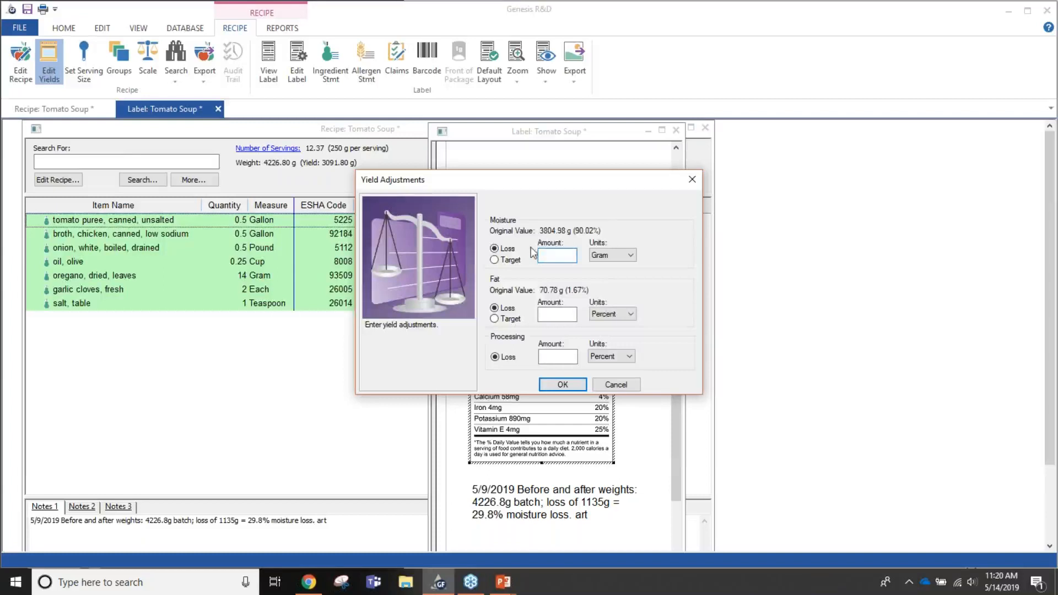
left_click(572, 379)
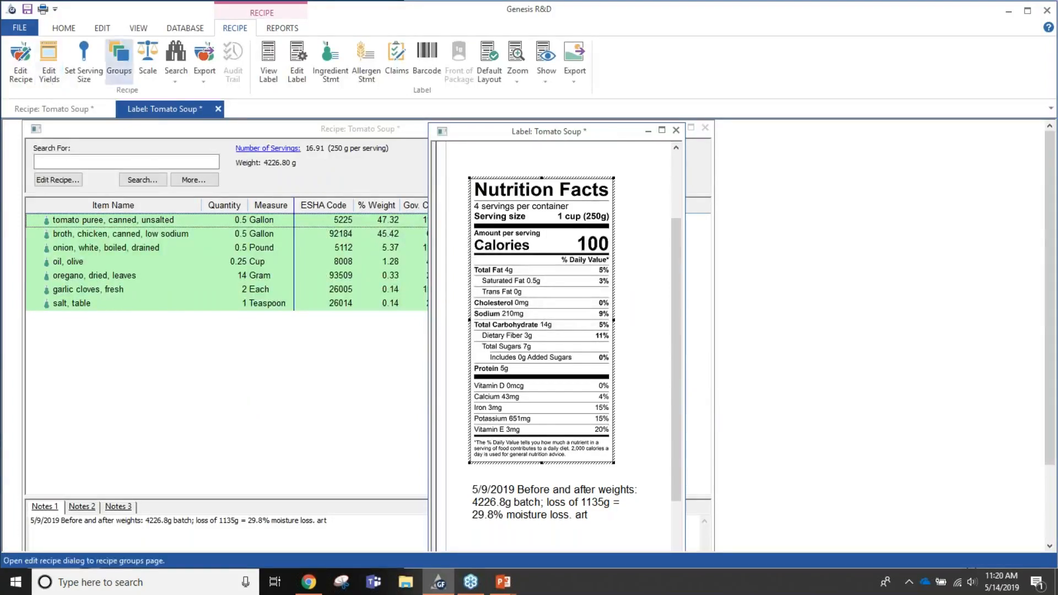
- Apply a yield adjustment to the recipe with a moisture loss of 29.8 percent
left_click(52, 75)
left_click_drag(550, 186, 249, 269)
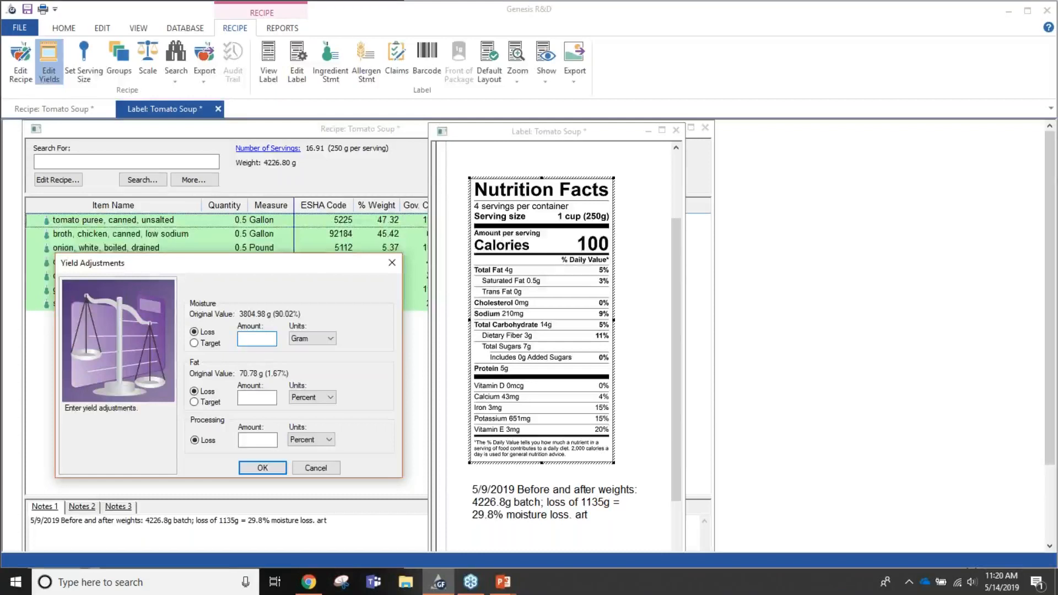
type("8")
left_click(312, 339)
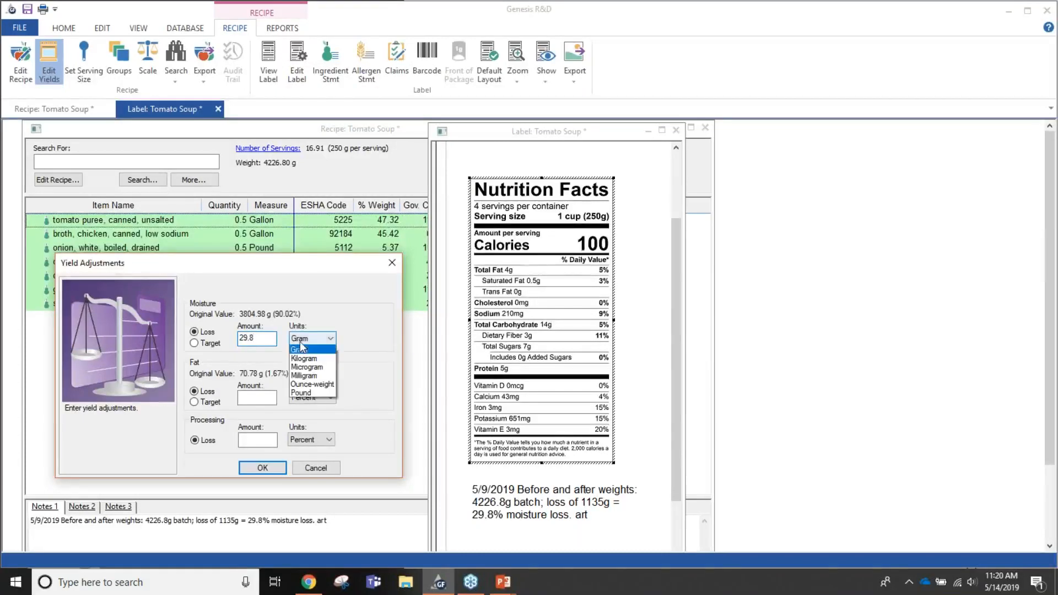
left_click(305, 351)
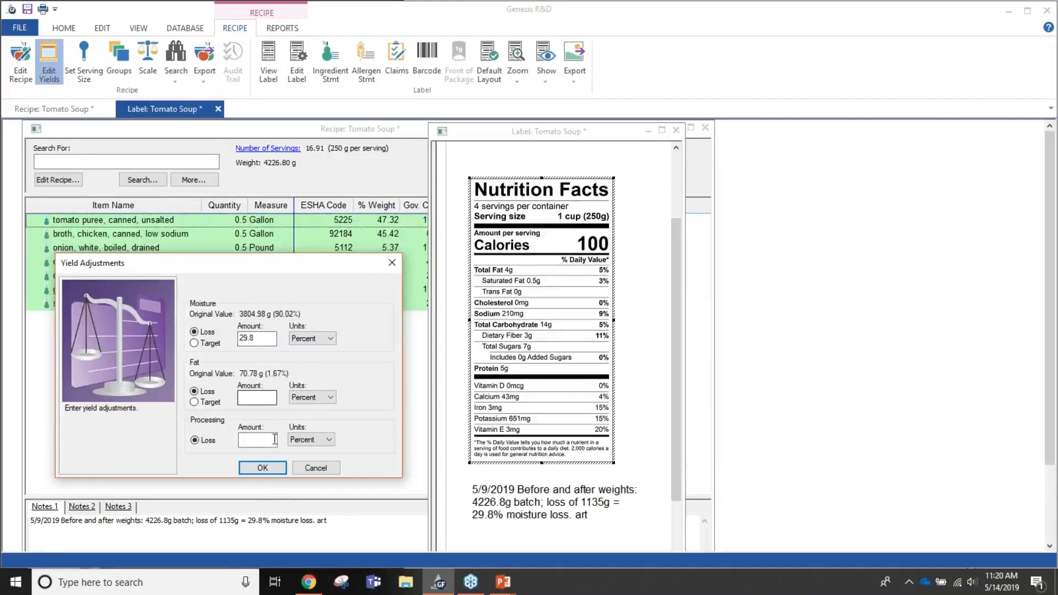
left_click(261, 468)
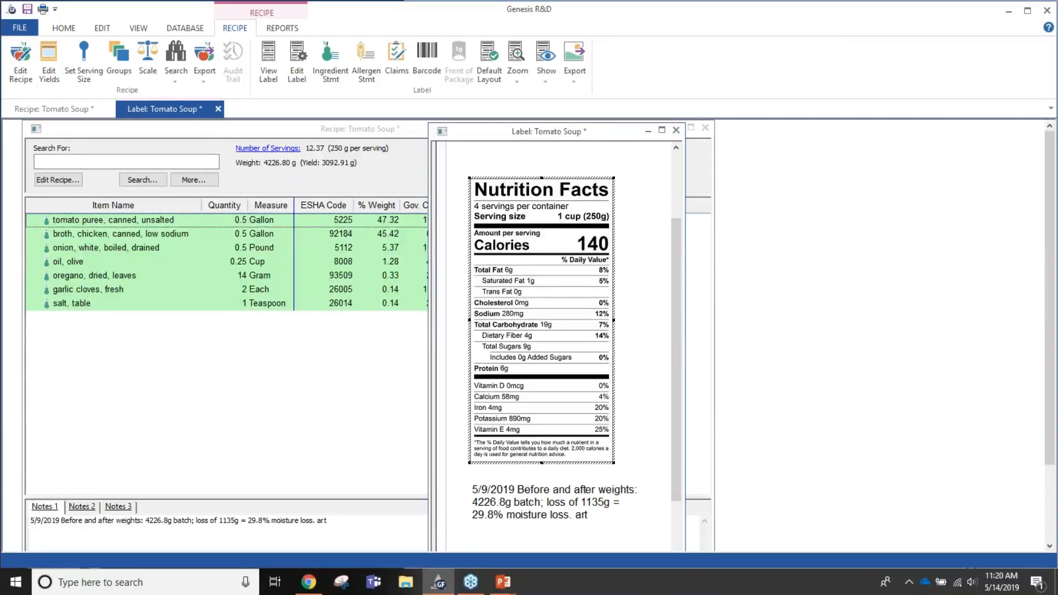
- Close the Tomato Soup label and recipe without saving the changes
left_click(677, 131)
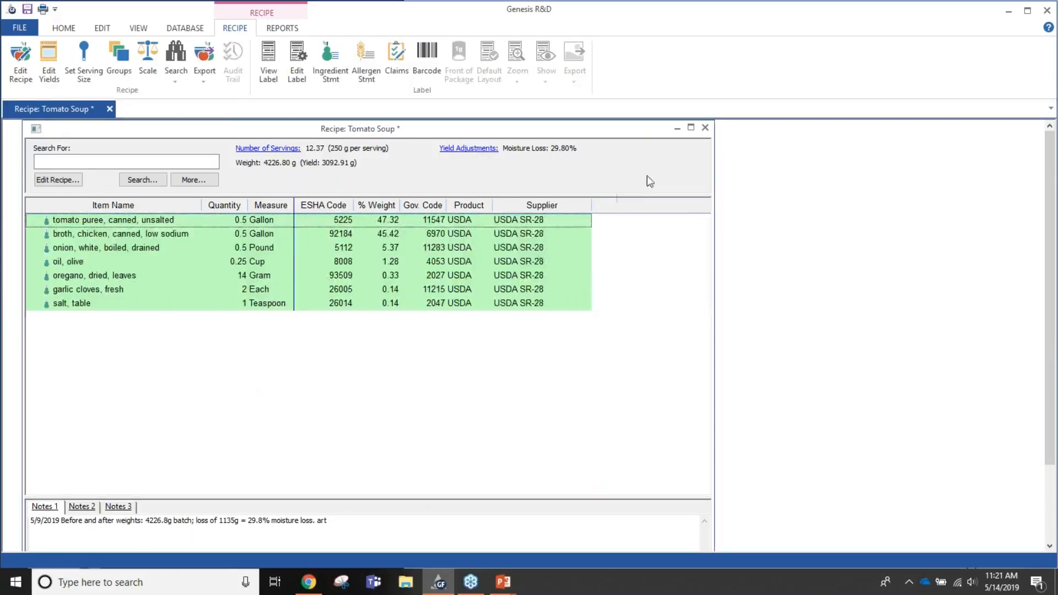
left_click(706, 129)
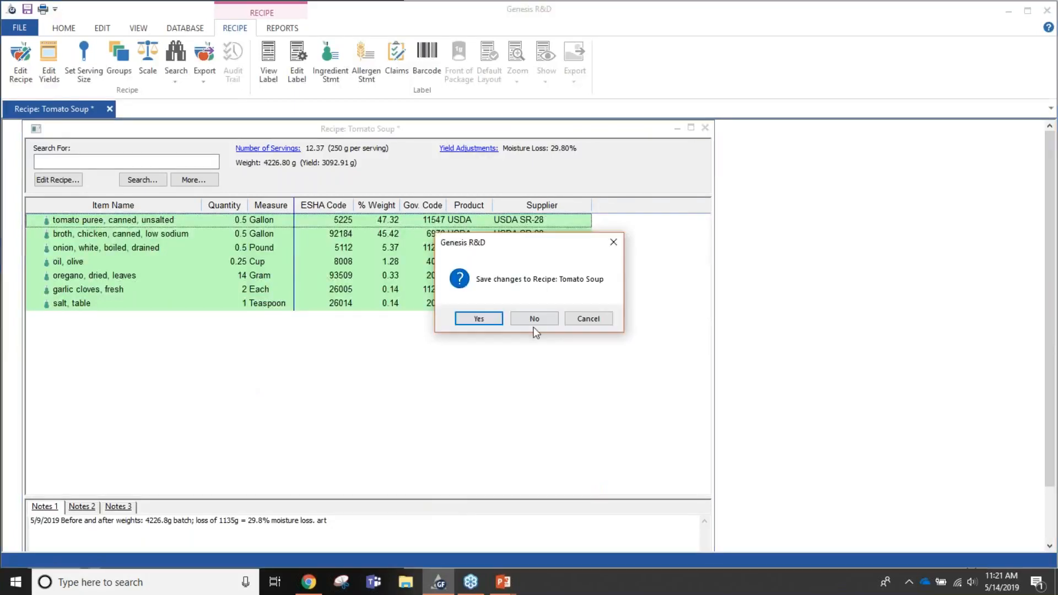
left_click(535, 323)
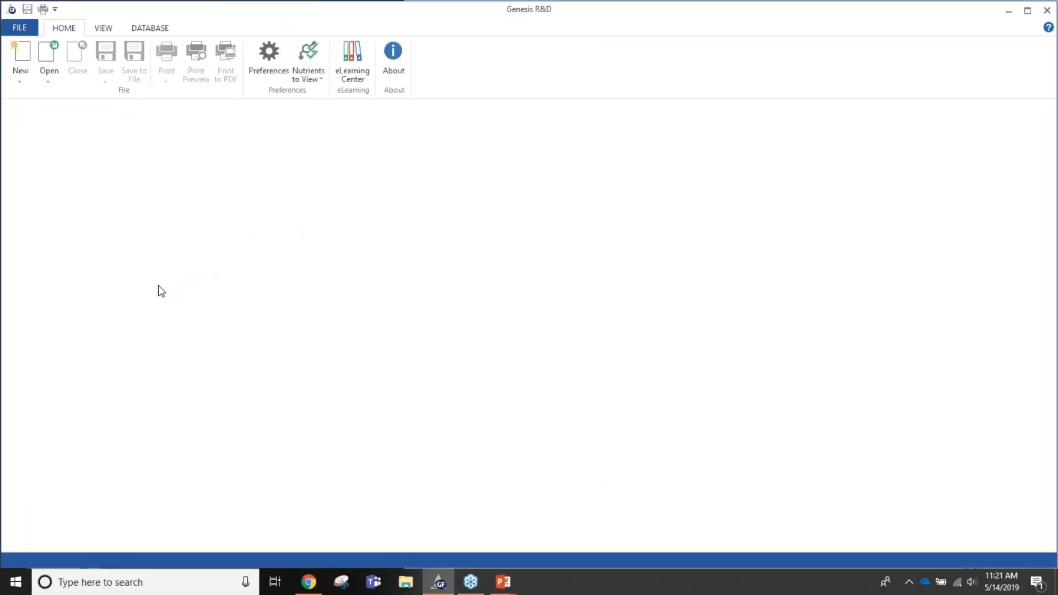
- Find and open the Butternut Squash Soup recipe, and display its full Nutrition Facts label
left_click(45, 78)
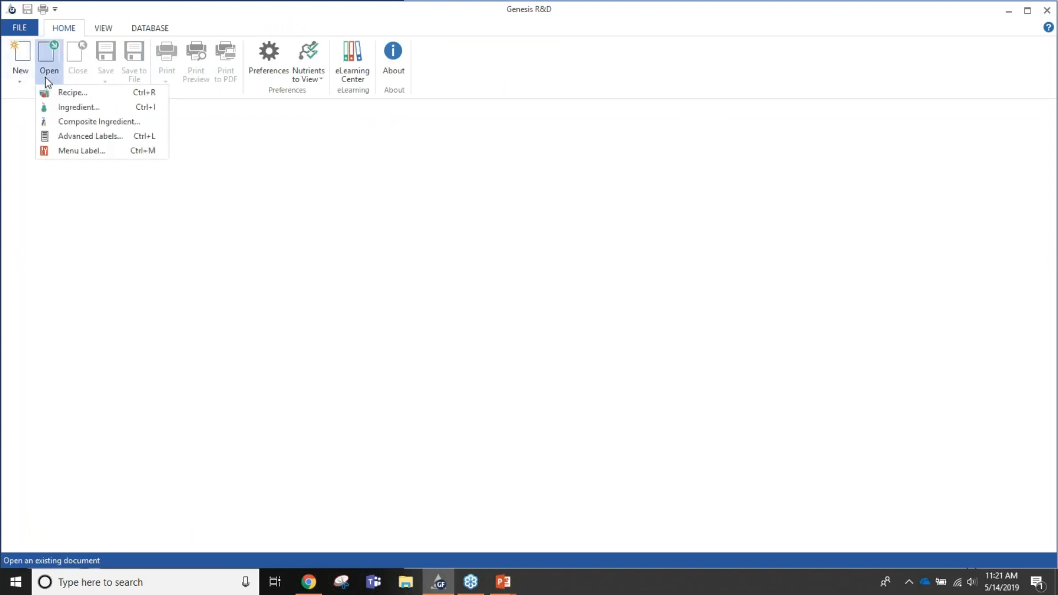
left_click(65, 94)
type("butternut")
key("Return")
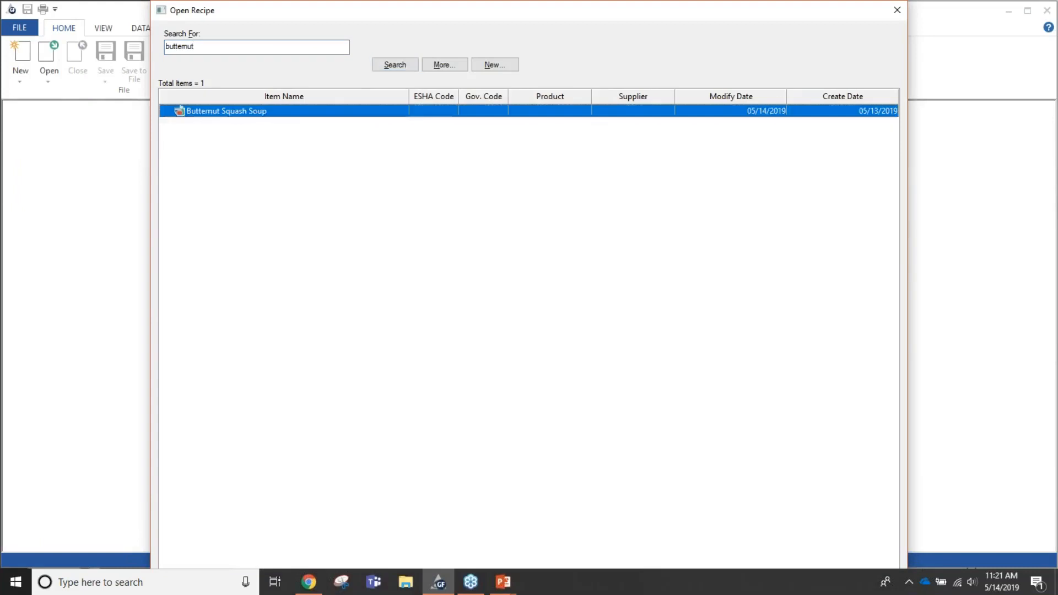
double_click(253, 112)
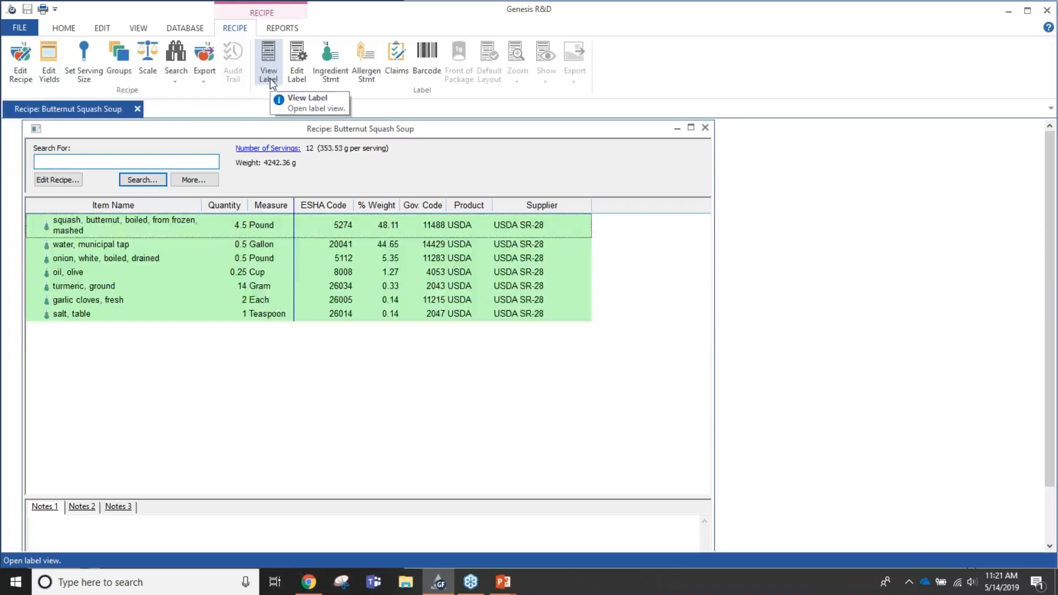
left_click(270, 82)
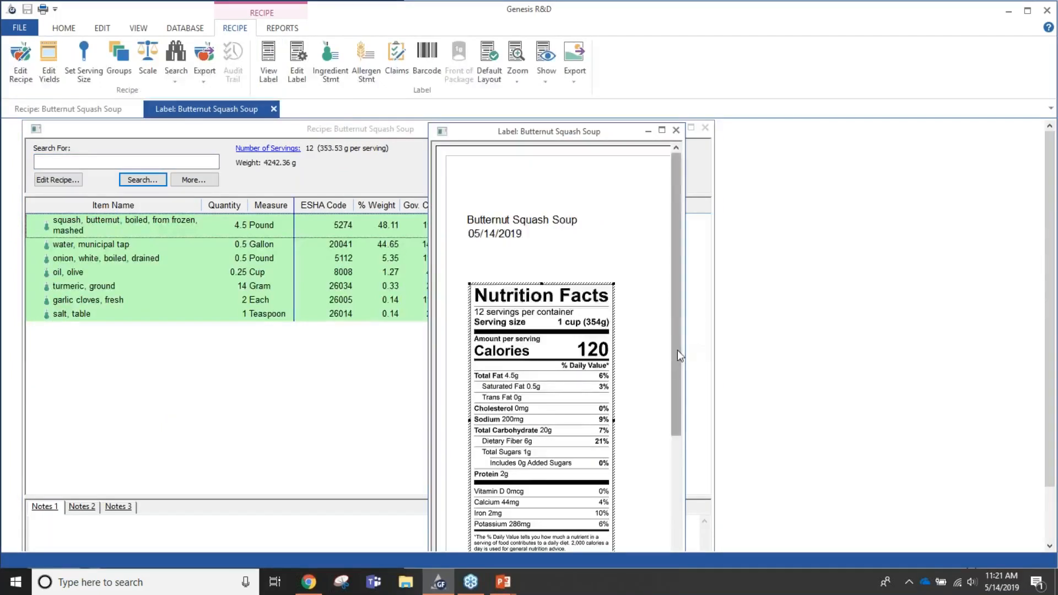
left_click_drag(676, 349, 677, 415)
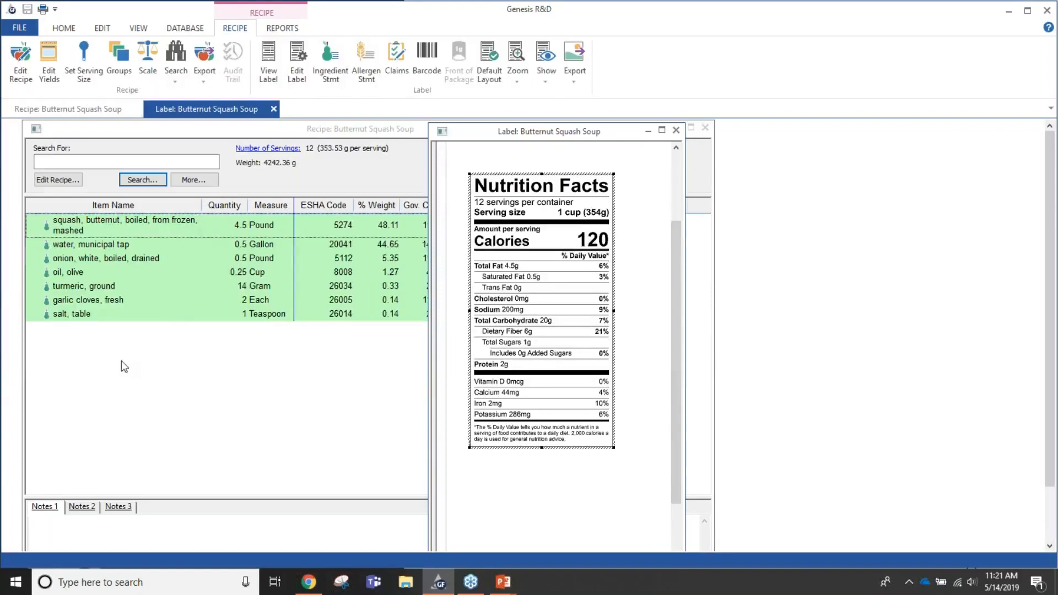
- Apply a yield adjustment to the Butternut Squash Soup recipe with a moisture loss of 1200 grams
left_click(49, 71)
left_click_drag(590, 184, 320, 255)
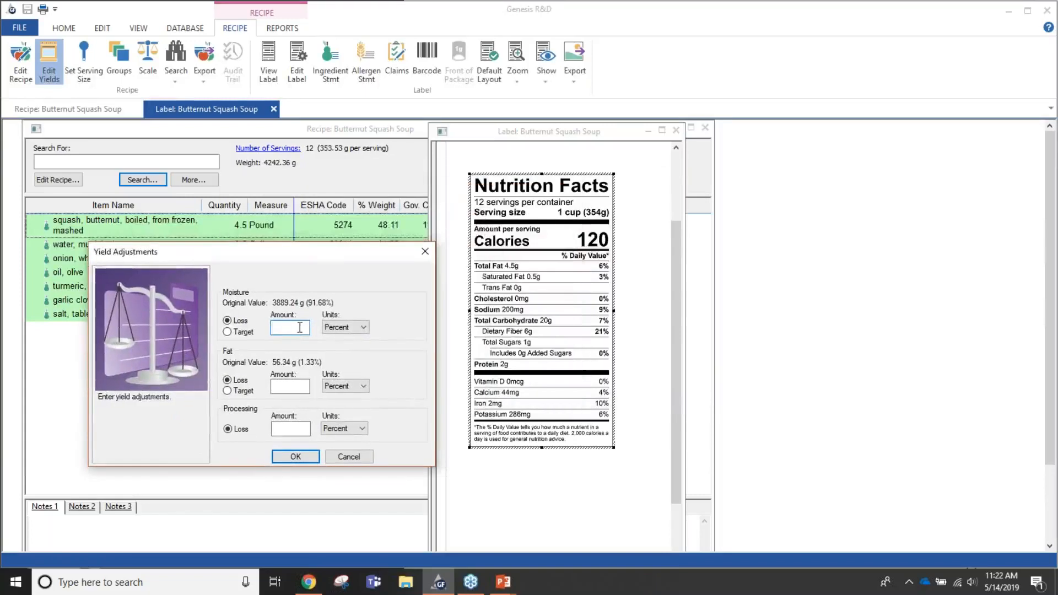
type("12")
type("00")
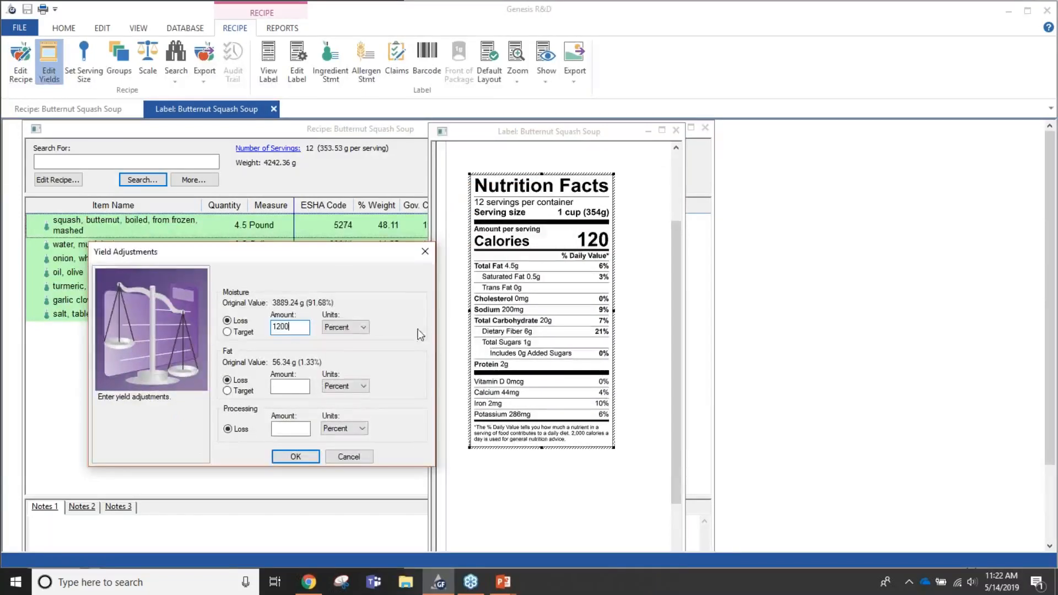
left_click(361, 328)
left_click(357, 340)
left_click(360, 329)
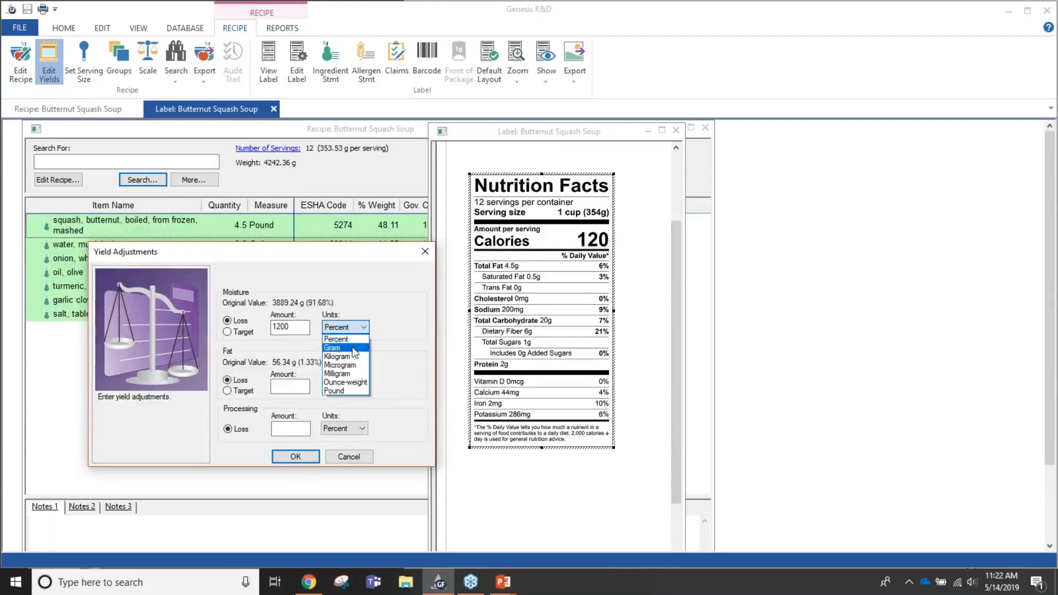
left_click(354, 348)
left_click(295, 457)
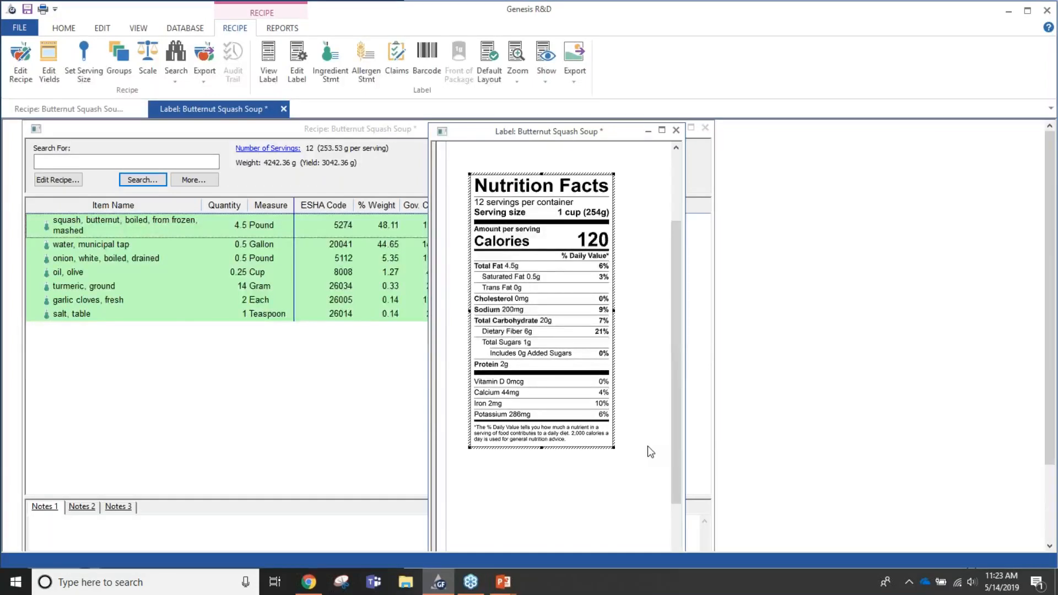
- Switch to the running PowerPoint slide show and advance from the Document slide to the Genesis R&D Training slide
key("alt+Tab")
key("alt+Tab")
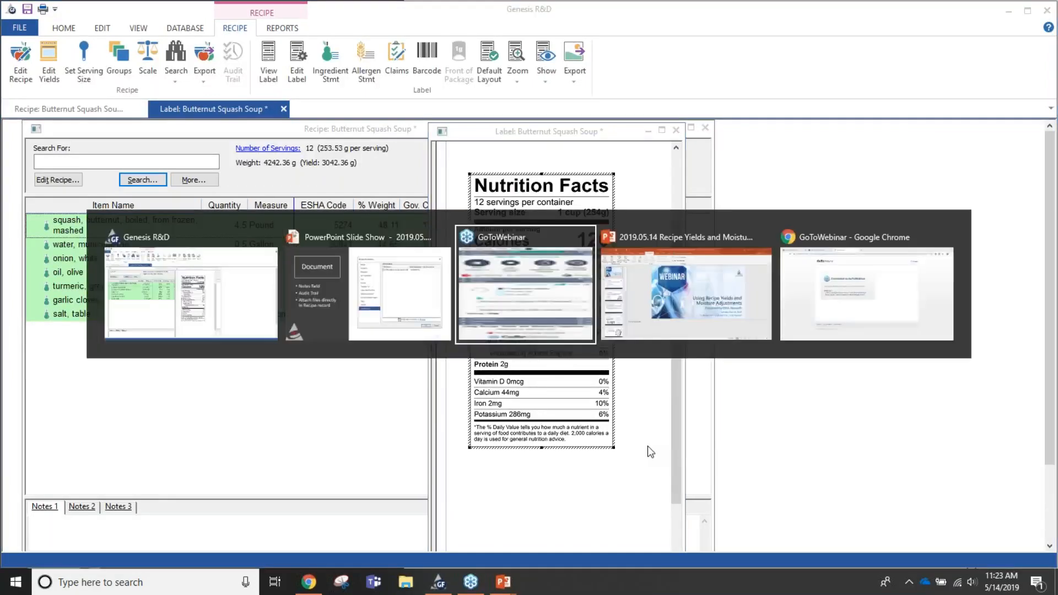
key("alt+Tab")
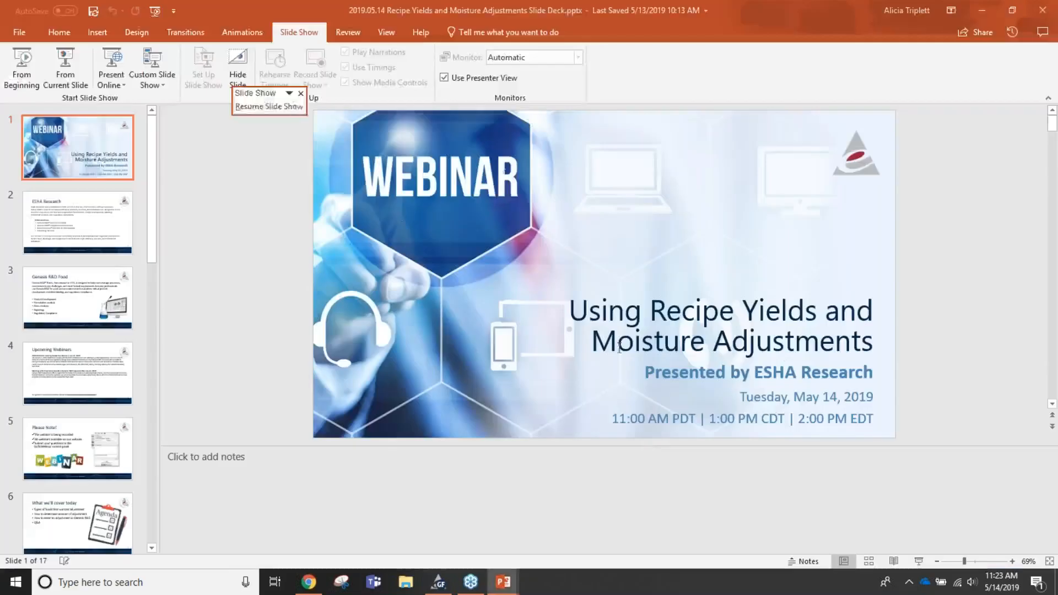
key("alt+Tab")
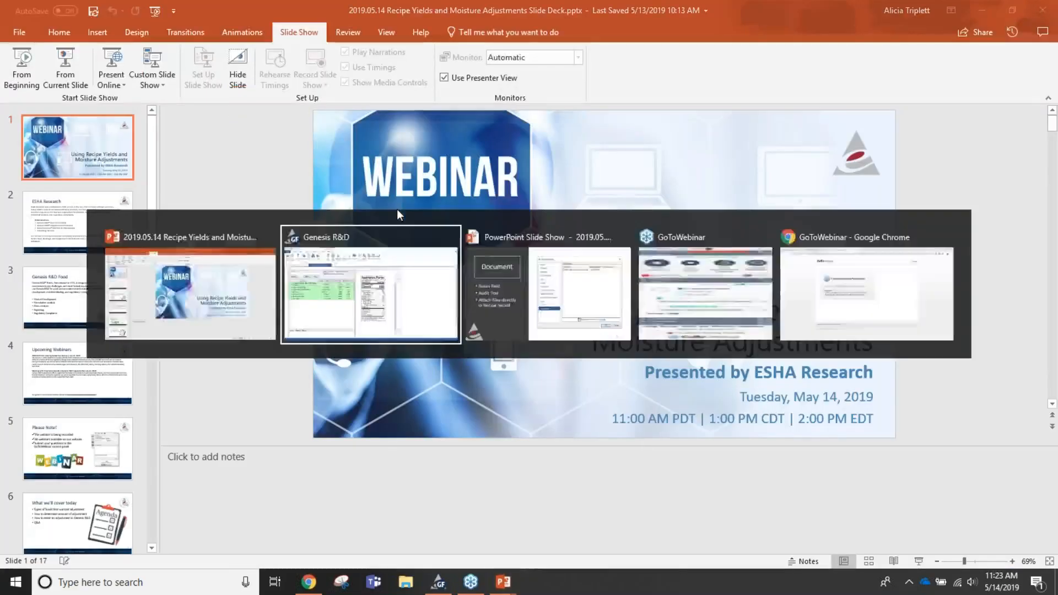
key("alt+Tab")
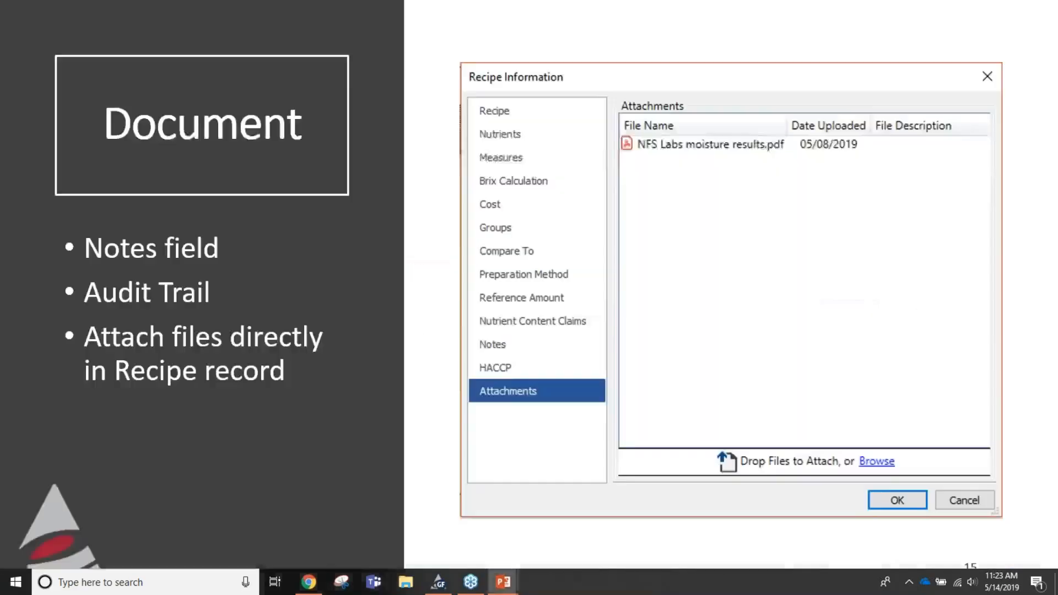
key("Right")
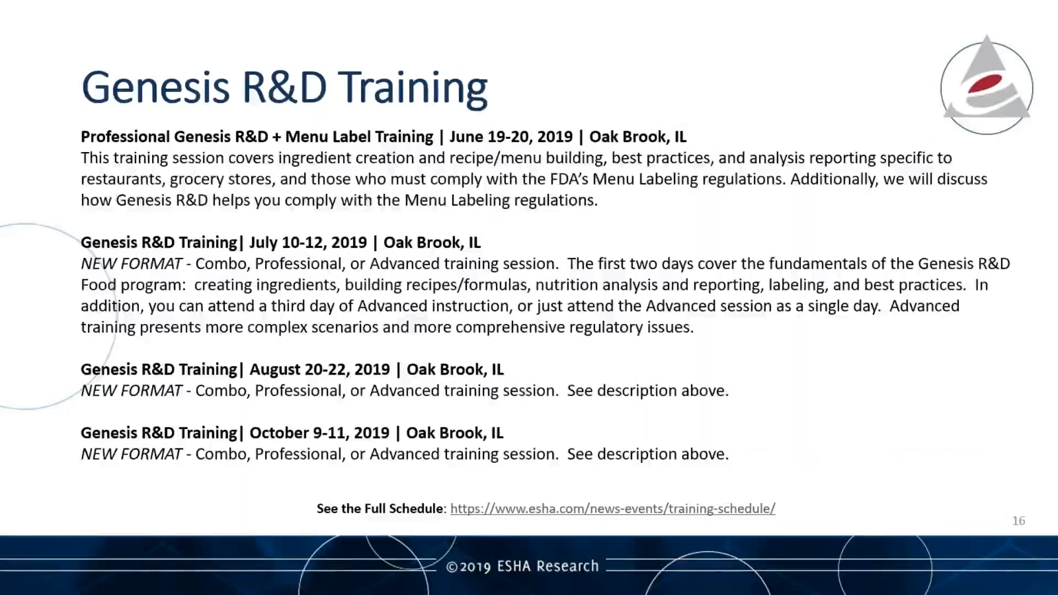